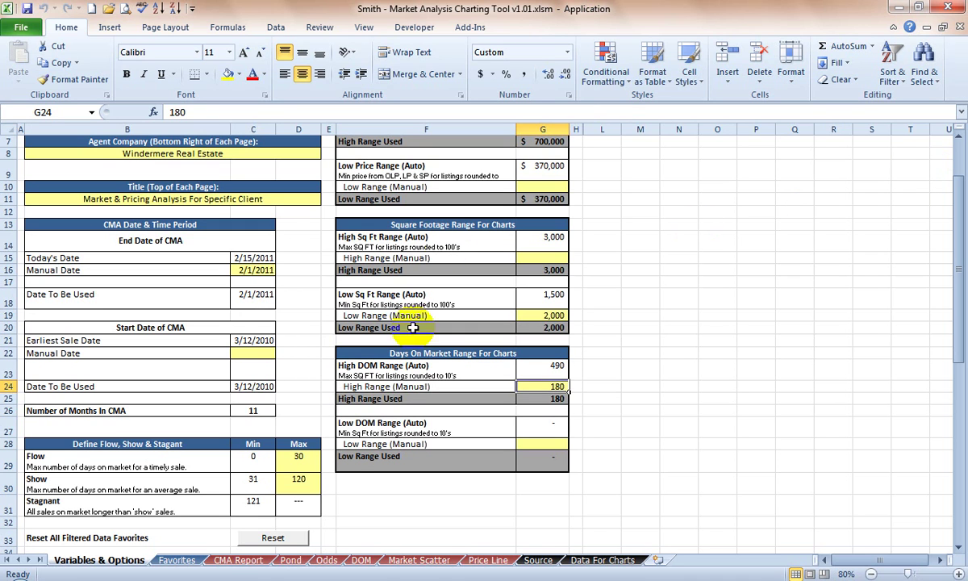
On the DOM sheet, try Trend A–D and settle on the U-shaped polynomial Sold Trend curve
click(366, 561)
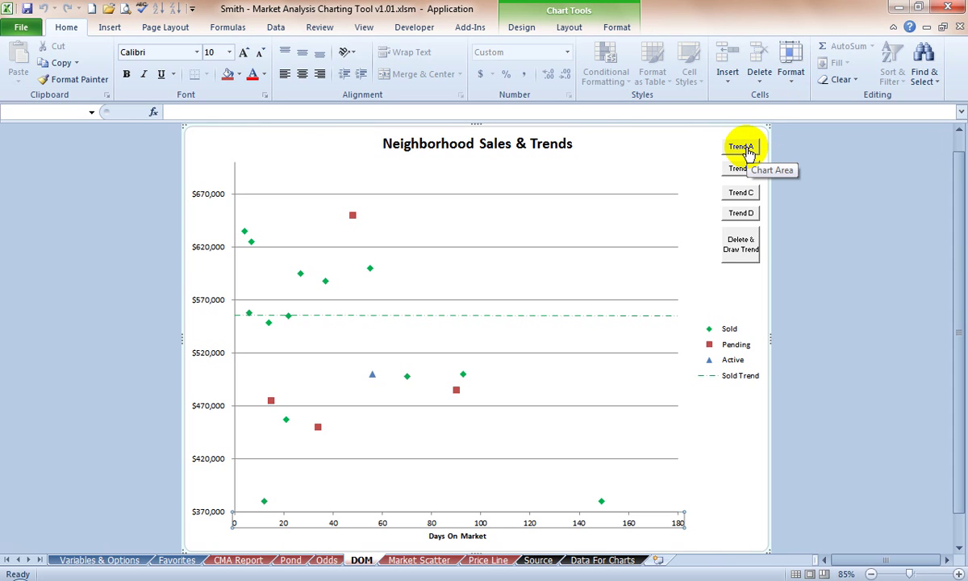
click(742, 148)
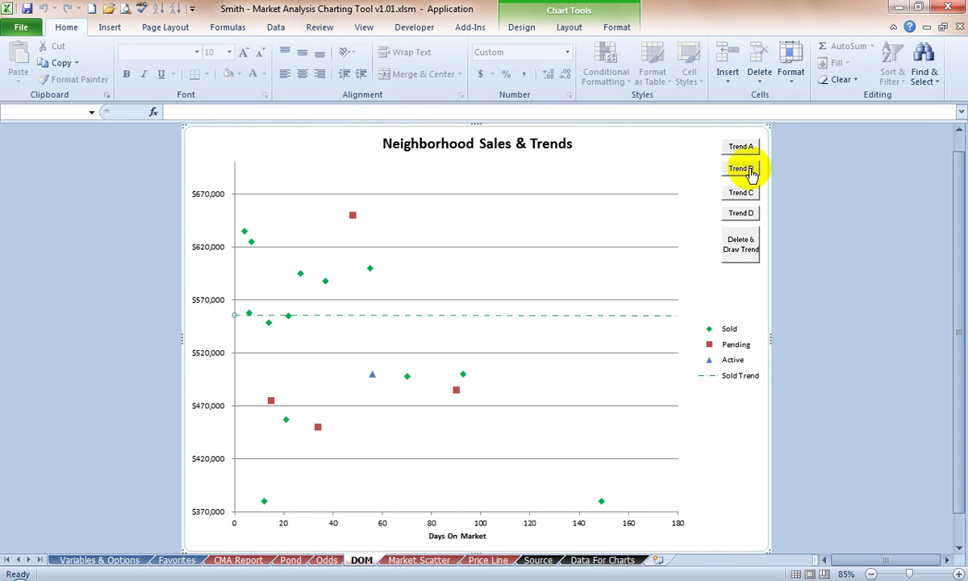
click(742, 194)
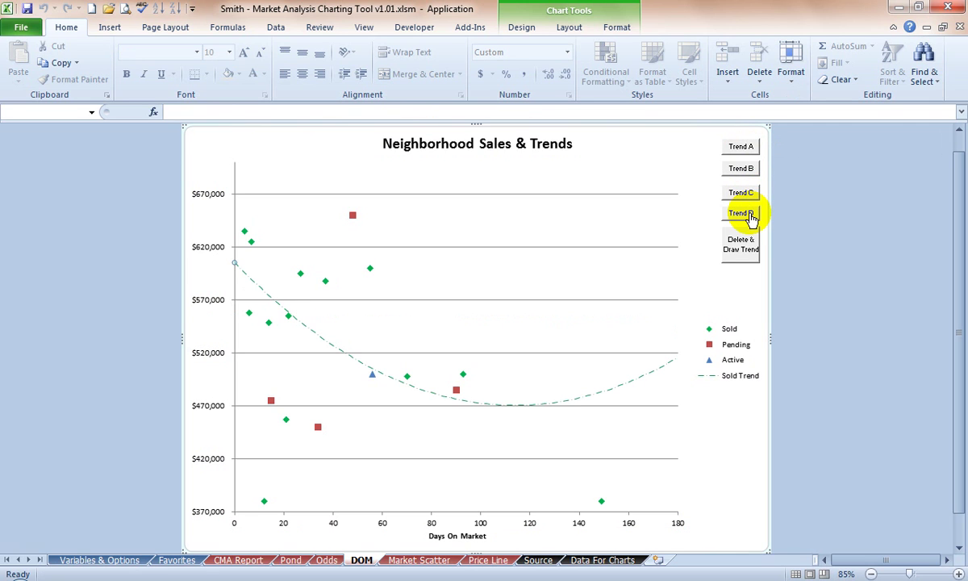
click(750, 215)
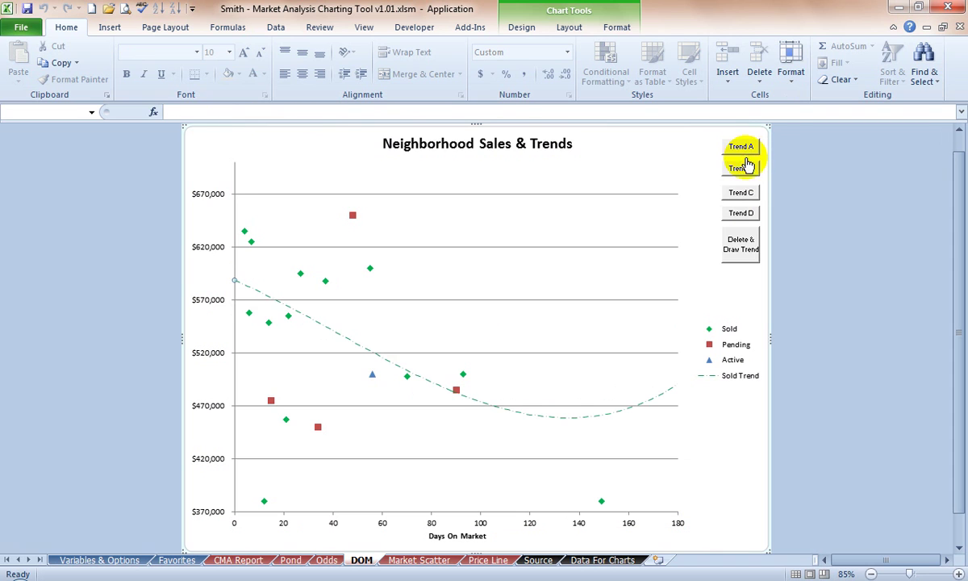
click(742, 170)
click(747, 195)
click(750, 213)
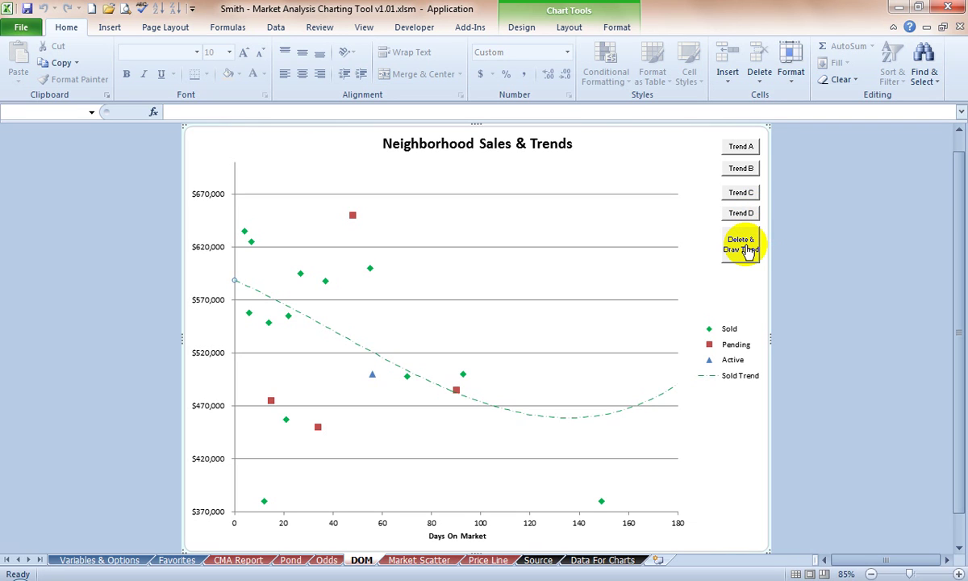
Delete the automatic Sold Trend and draw a straight line rising across the chart from 0 to 180 days
click(747, 251)
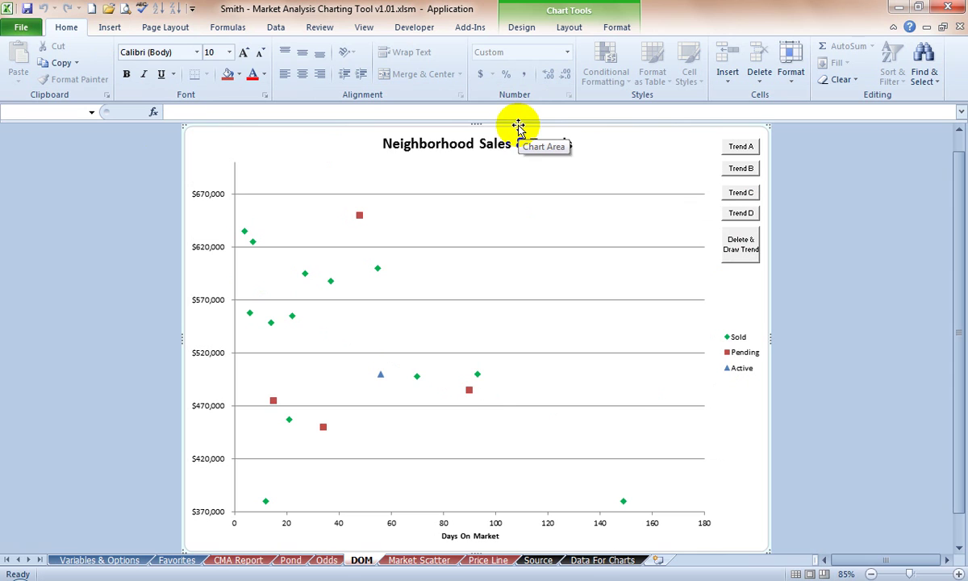
click(102, 32)
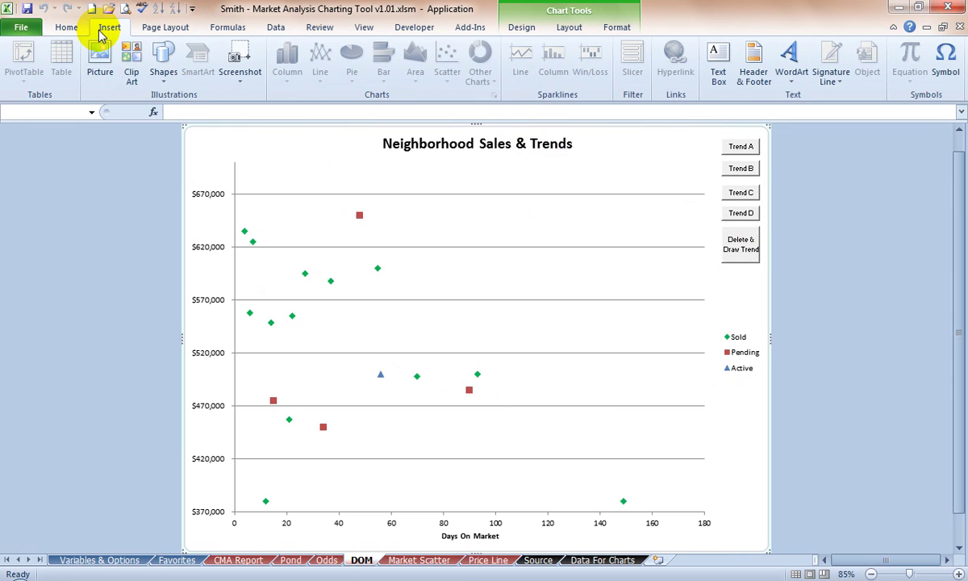
click(165, 77)
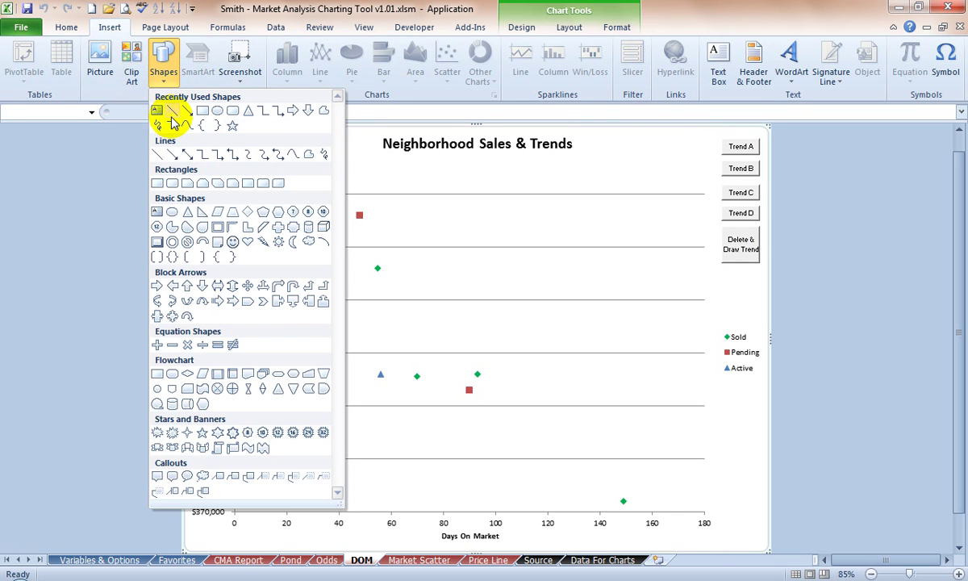
click(174, 115)
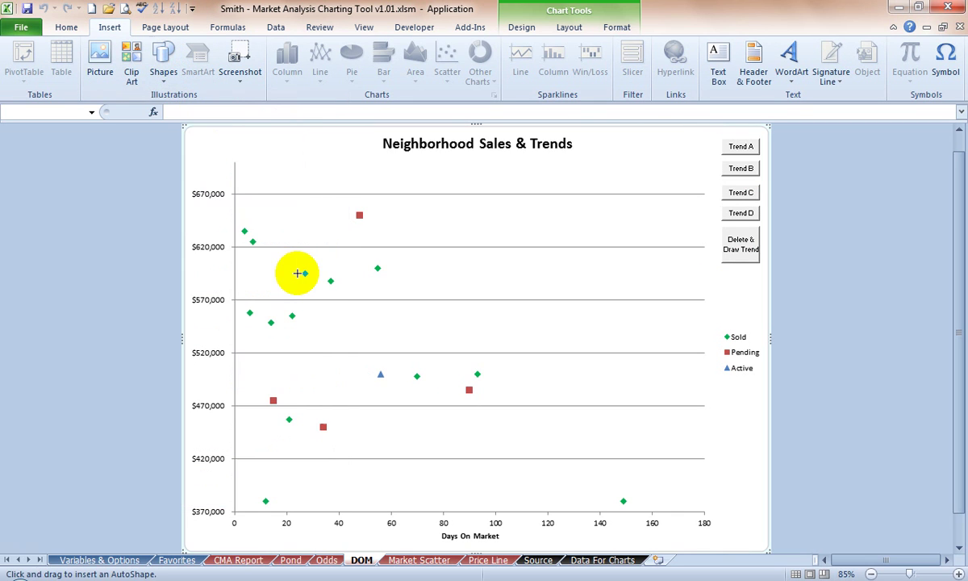
mouse_move(234, 328)
mouse_down()
mouse_move(611, 284)
mouse_move(705, 251)
mouse_up()
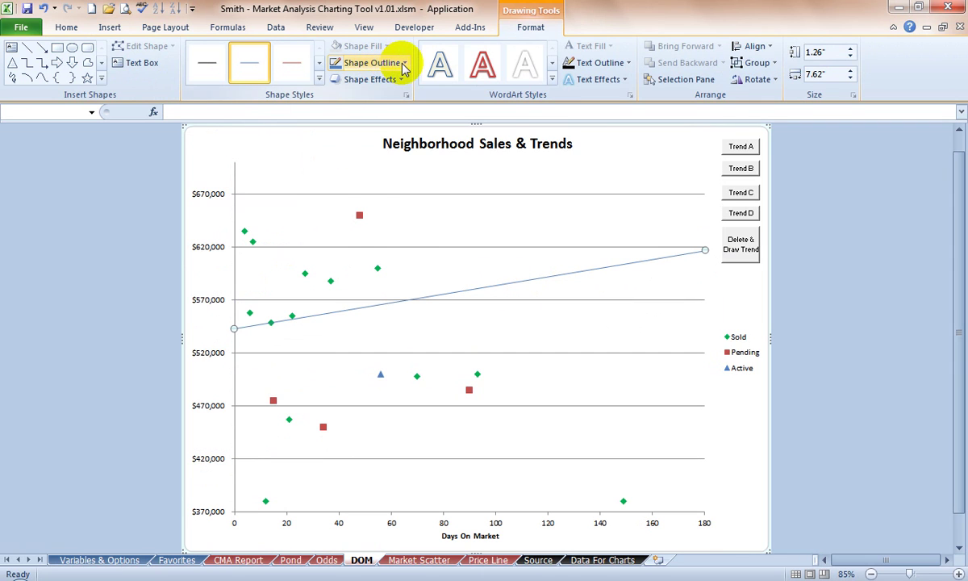
Style the drawn trend line green, dash-dot, at 1½ pt weight
click(378, 62)
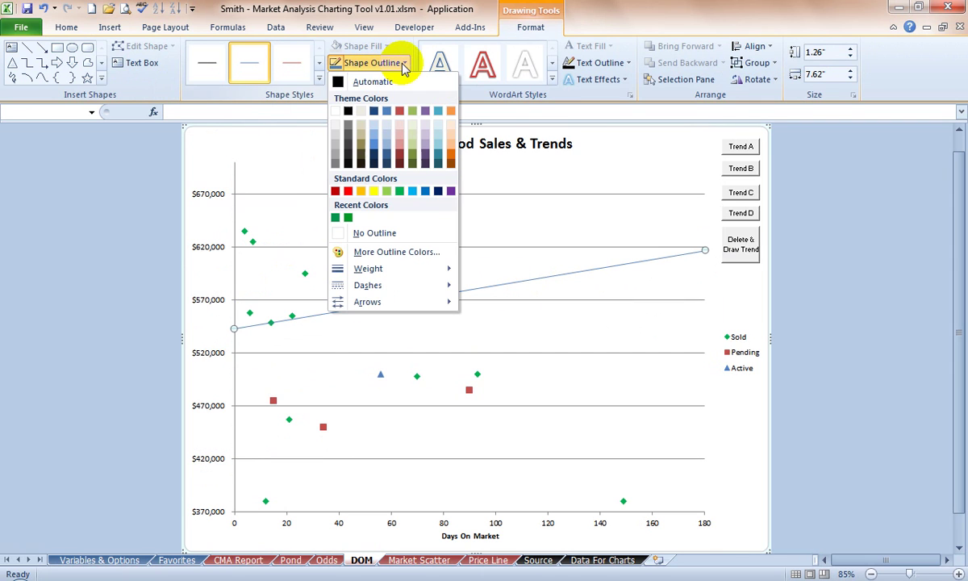
click(401, 191)
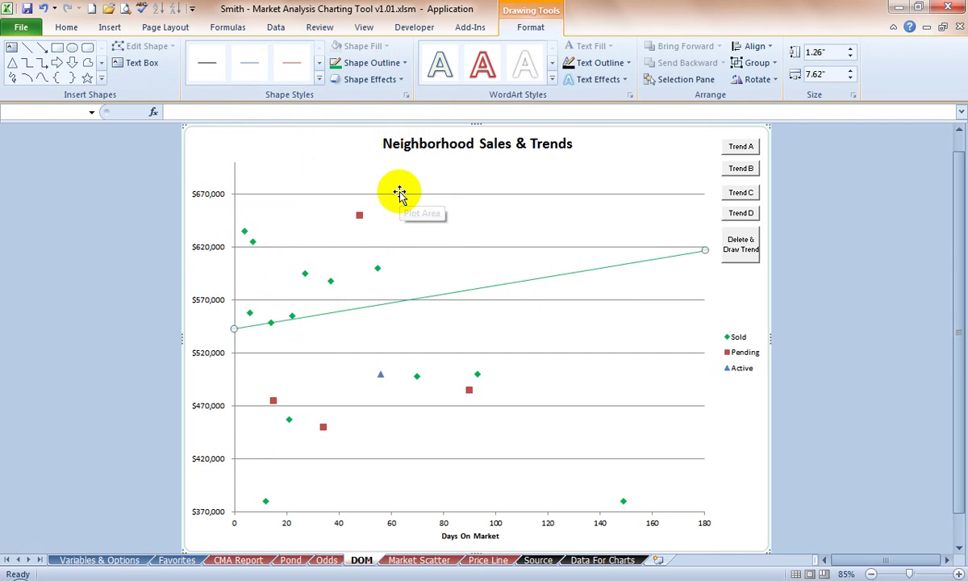
click(406, 65)
mouse_move(436, 296)
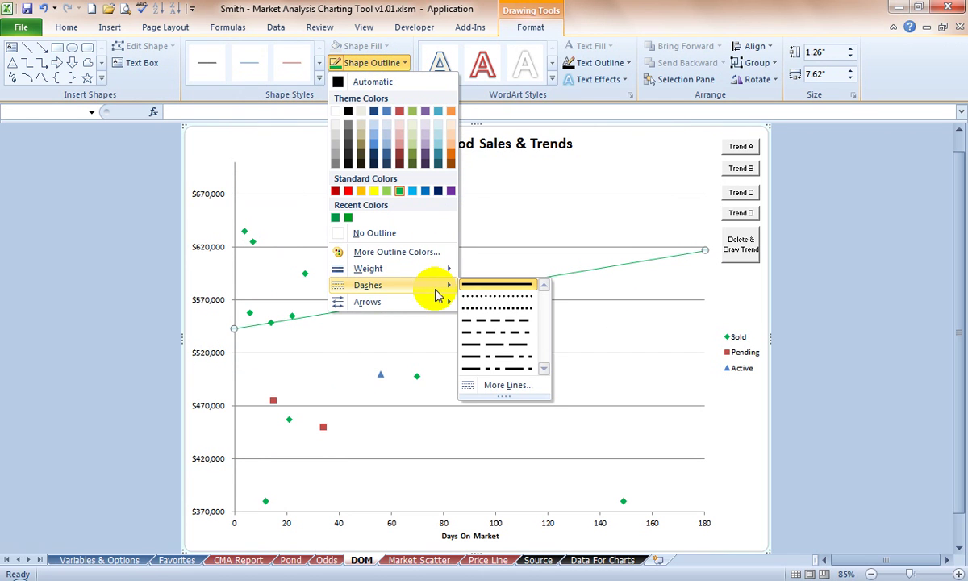
click(517, 336)
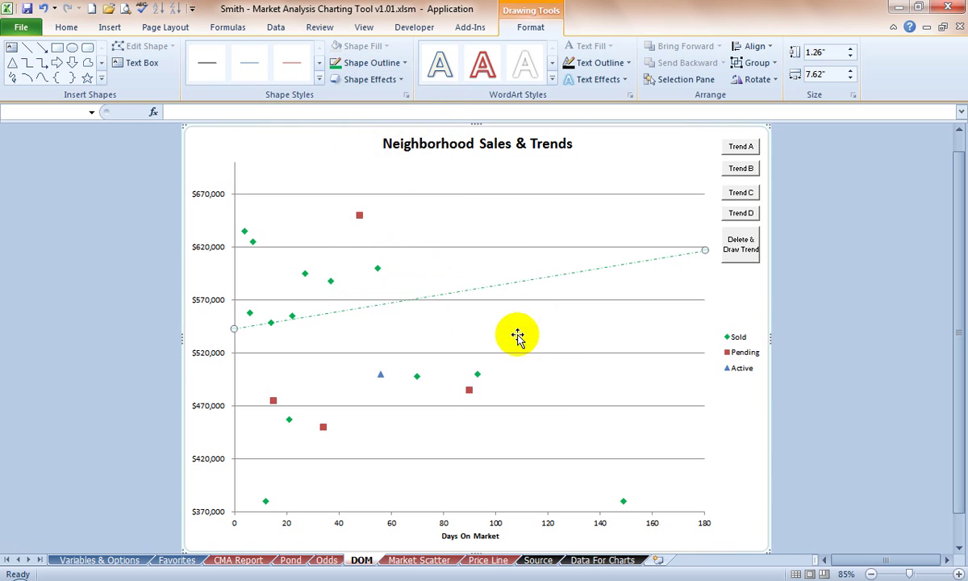
click(405, 65)
mouse_move(397, 271)
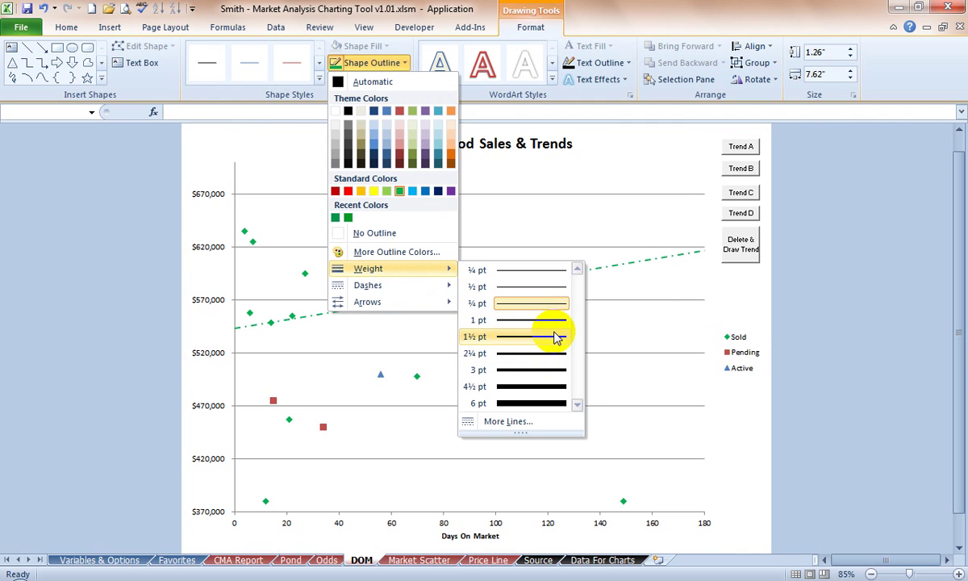
click(555, 337)
mouse_move(414, 379)
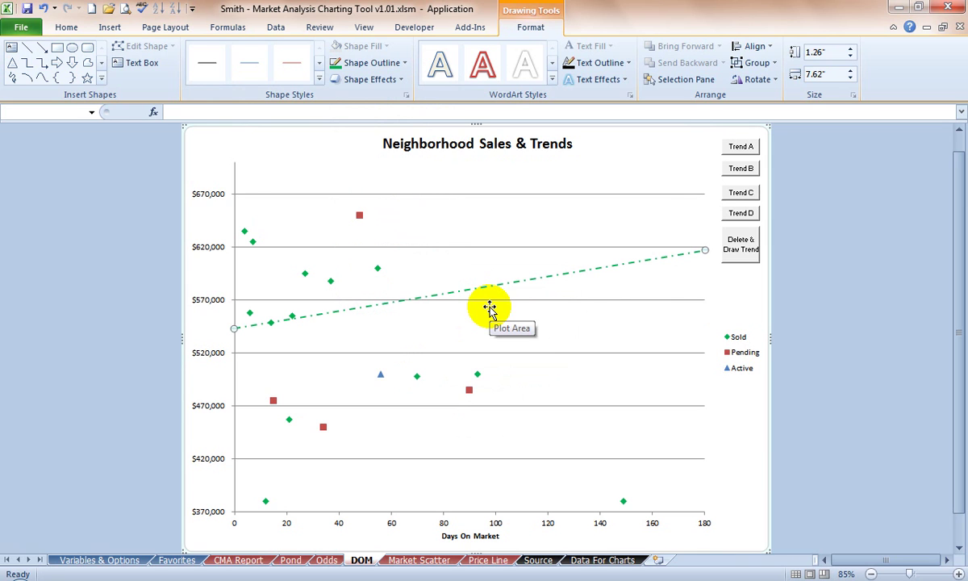
Replace the straight line with a Curve shape traced from about $520,000 through the 120-day, $610,000 point and rightward
key(Delete)
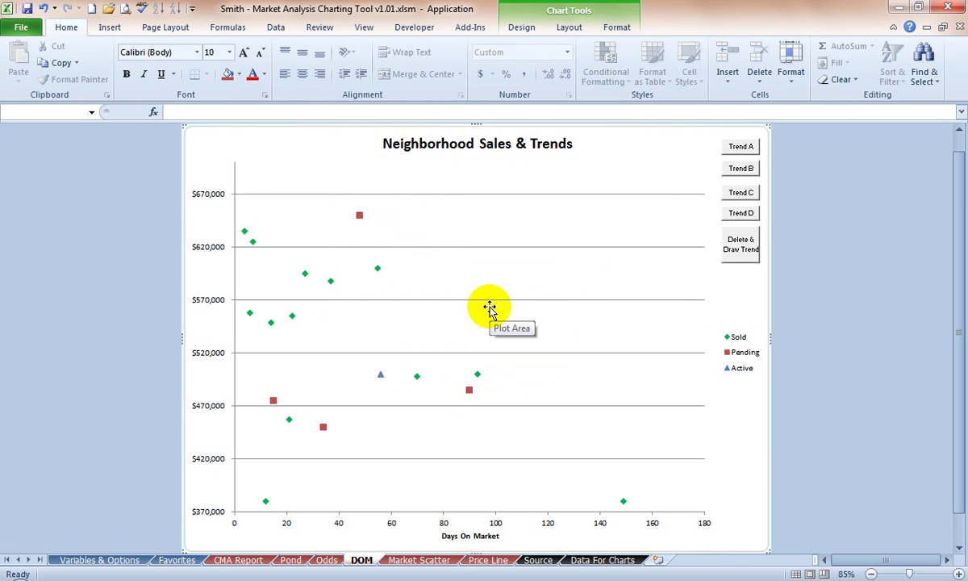
click(106, 32)
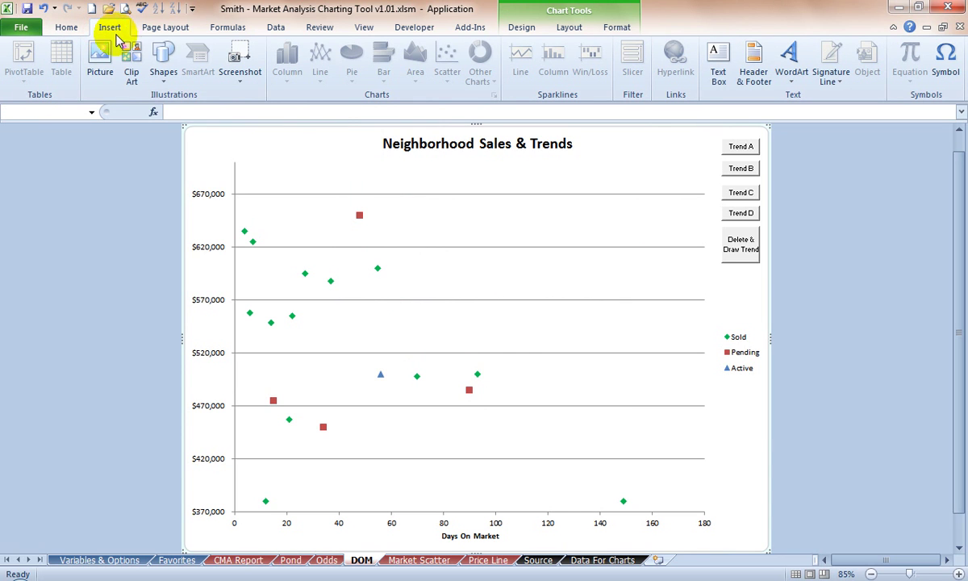
click(164, 73)
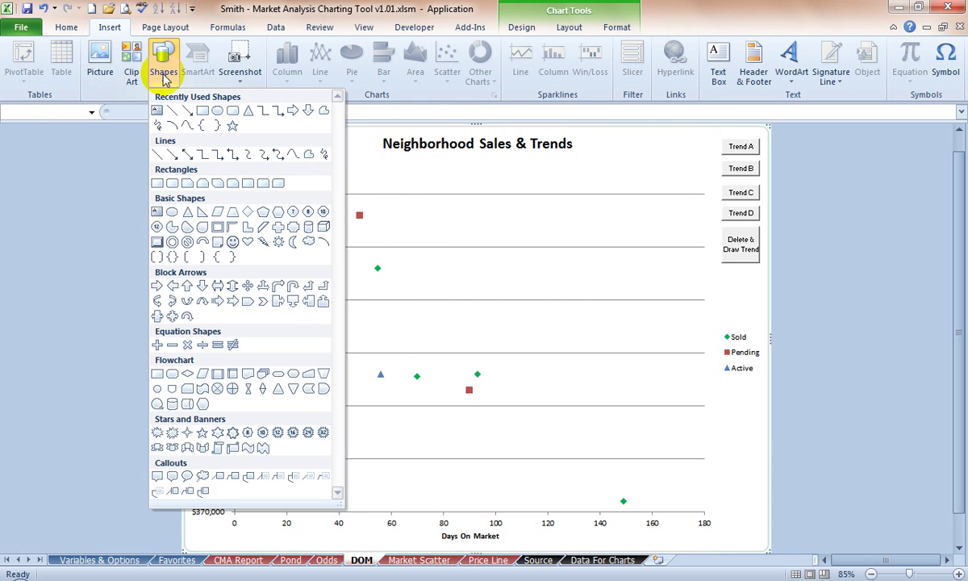
click(187, 127)
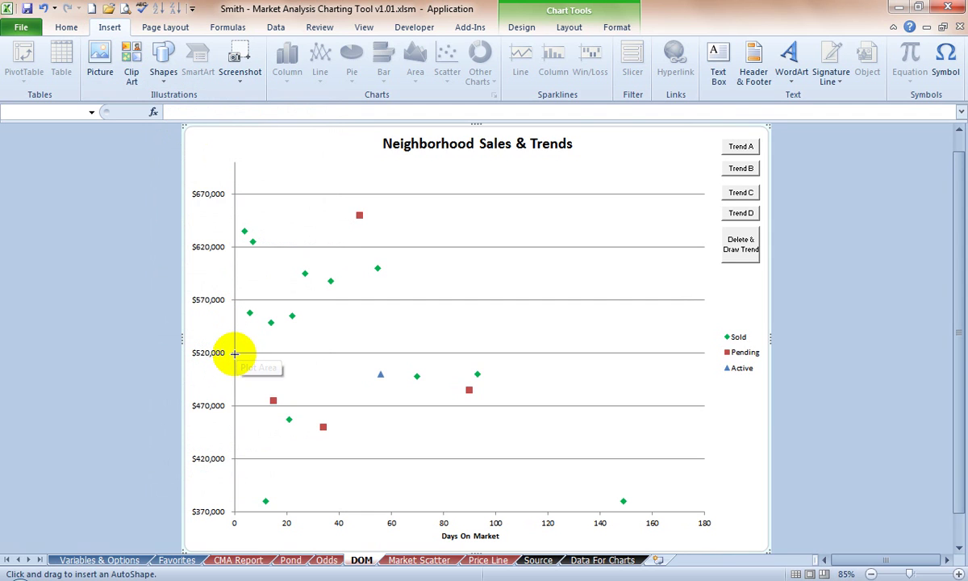
drag(234, 352, 298, 347)
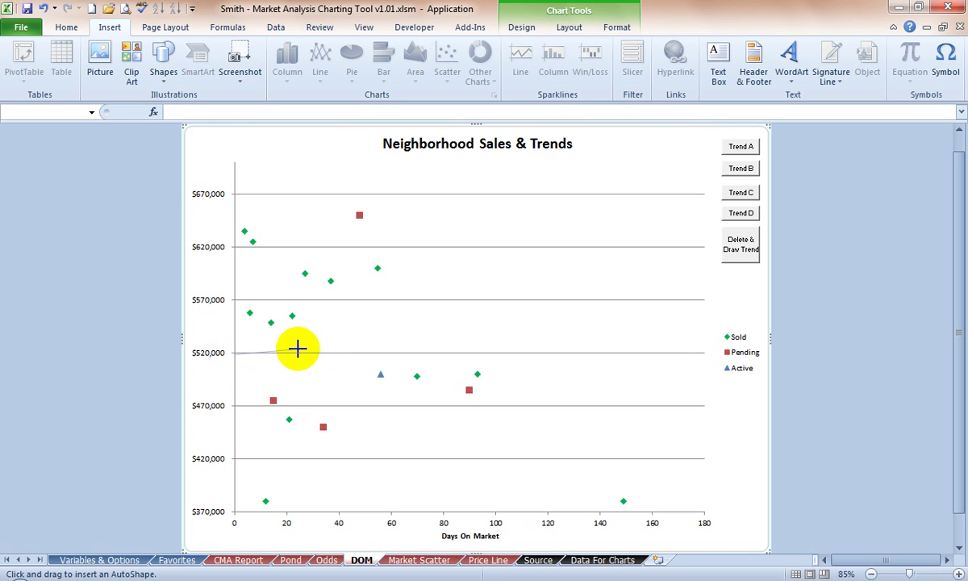
click(299, 348)
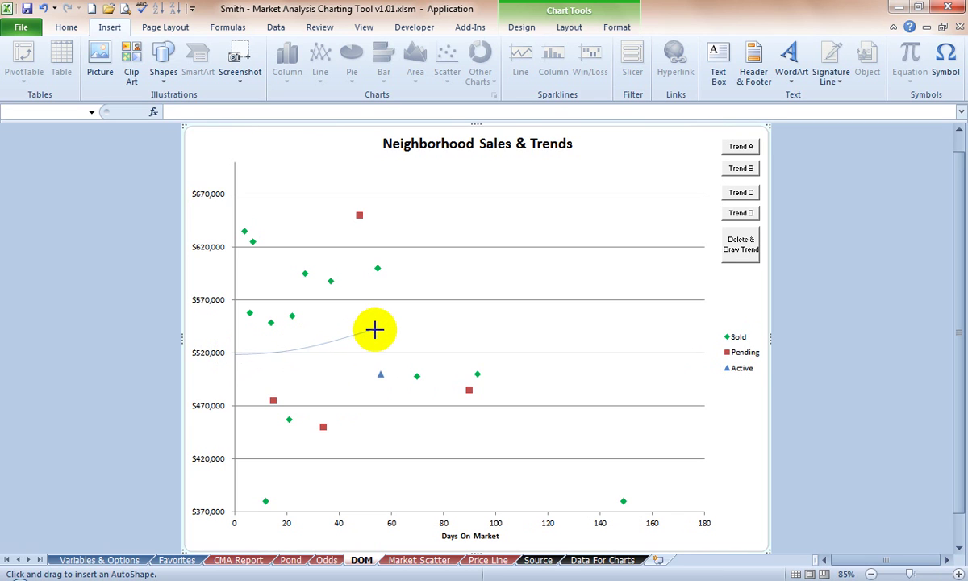
click(484, 283)
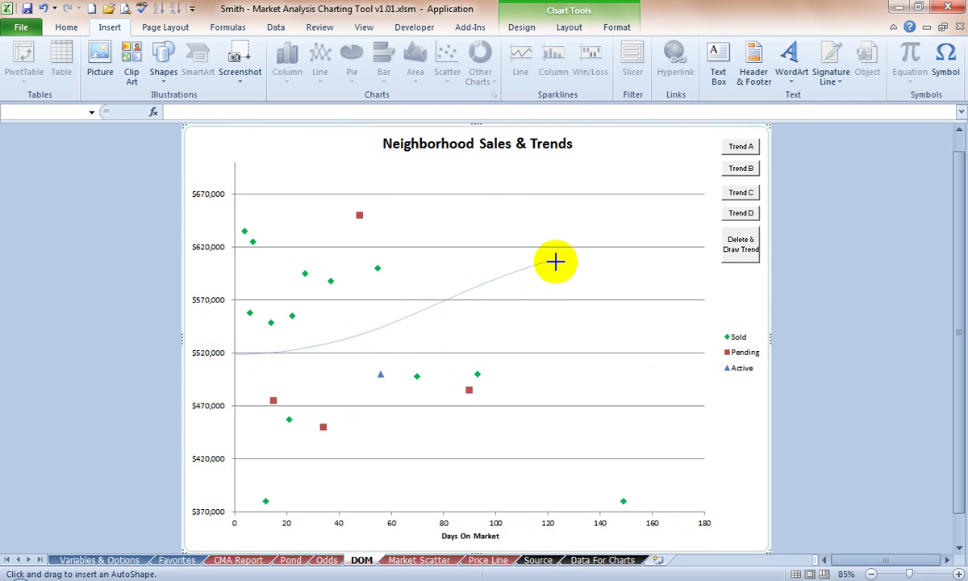
click(583, 270)
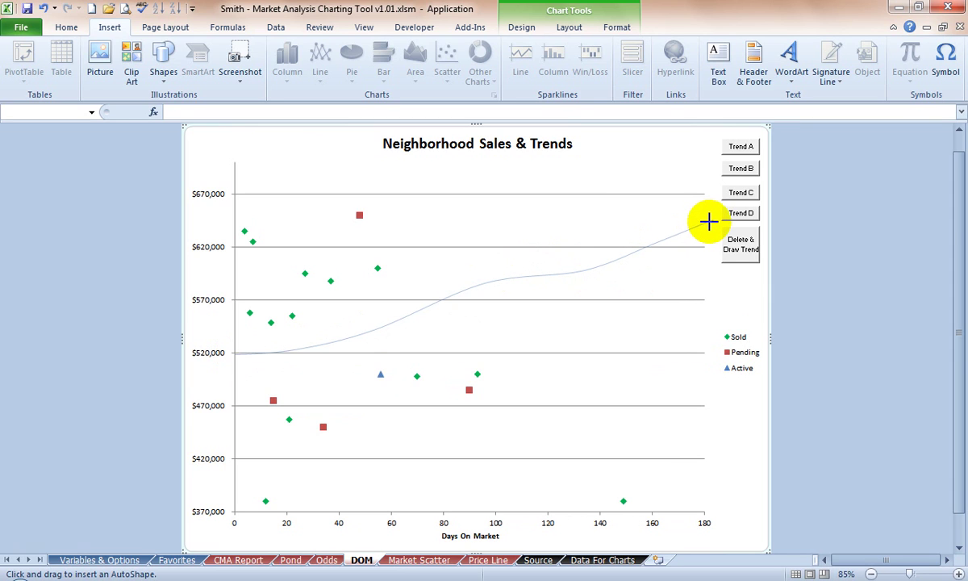
Finish the curve at its last point and make it green, dash-dot, 1½ pt thick
double_click(708, 221)
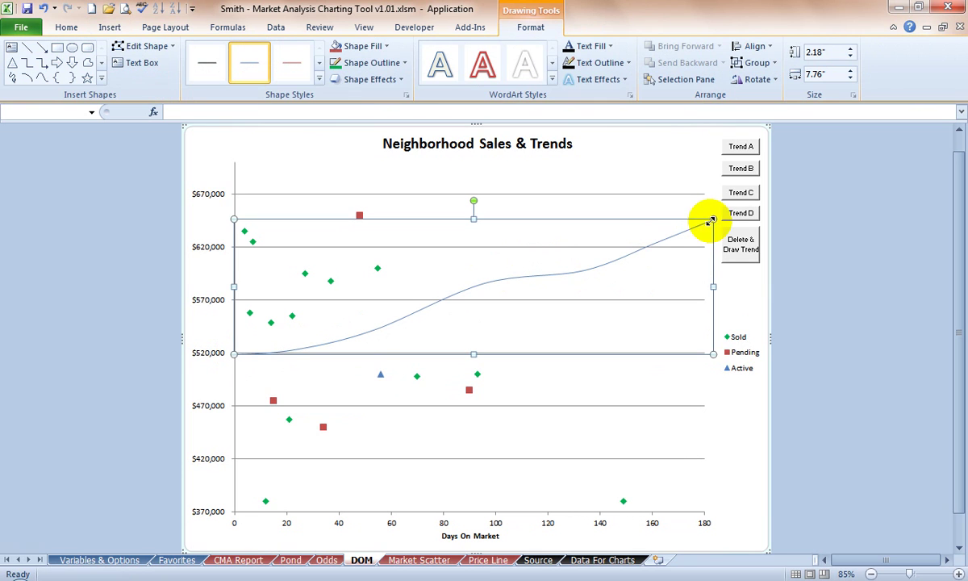
click(403, 64)
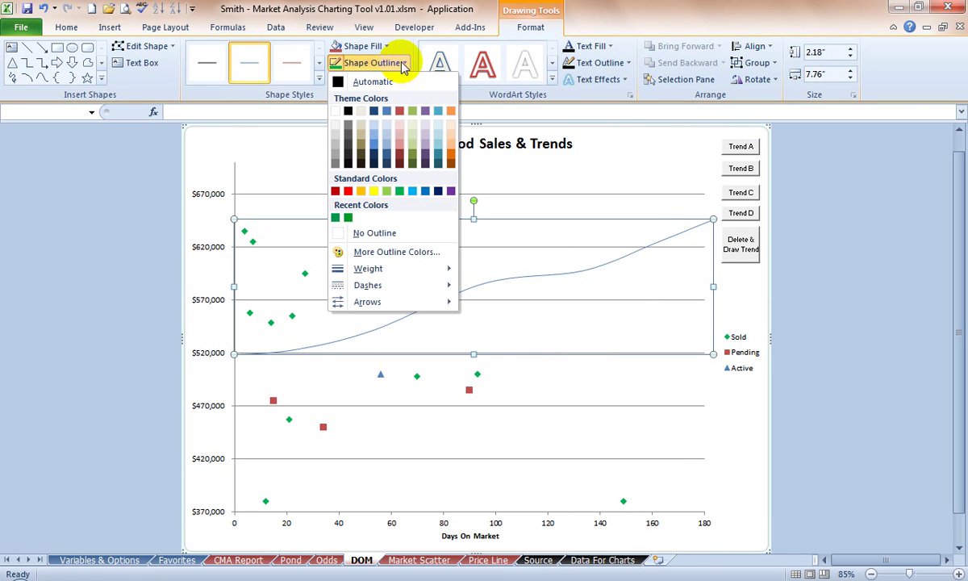
click(399, 191)
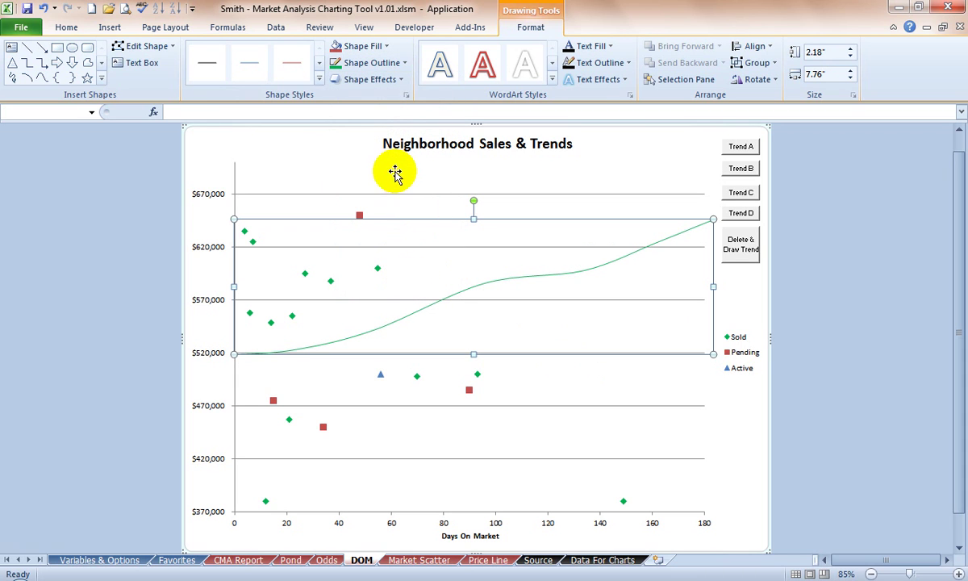
click(395, 64)
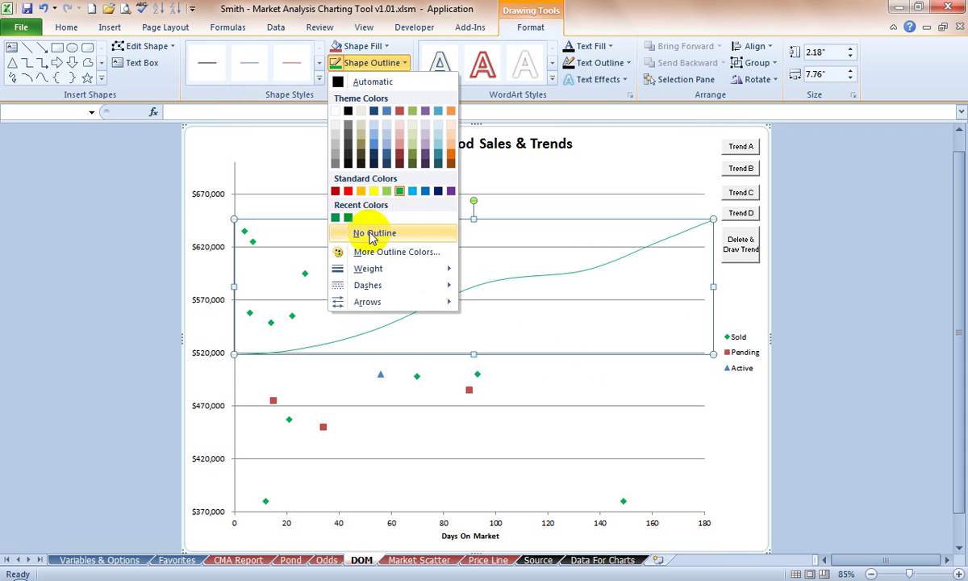
mouse_move(428, 288)
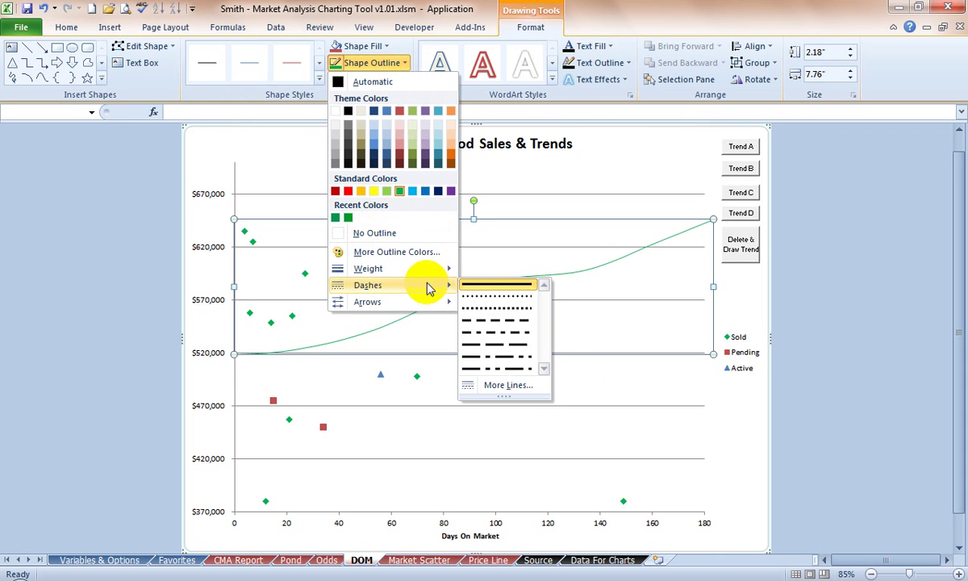
click(500, 333)
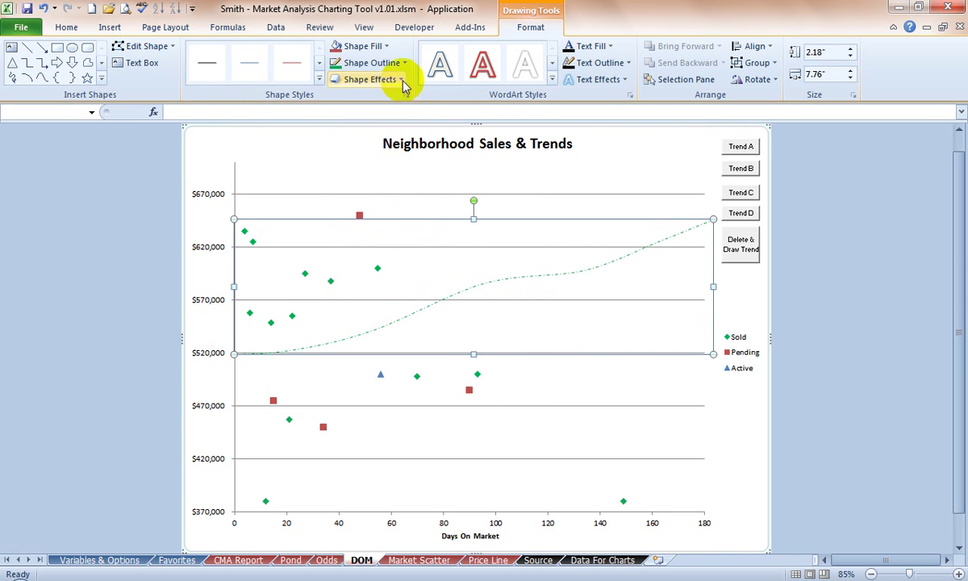
click(355, 63)
mouse_move(430, 274)
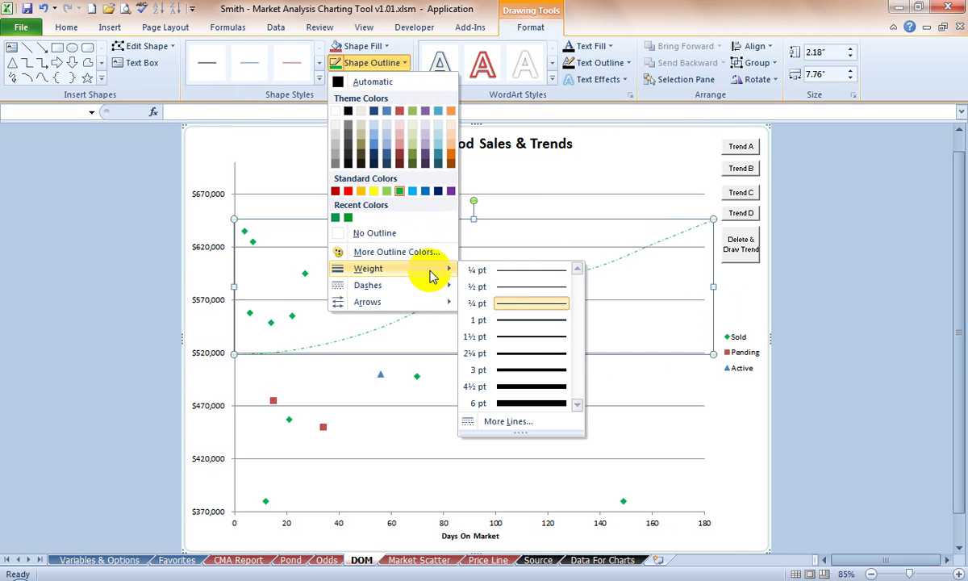
click(529, 343)
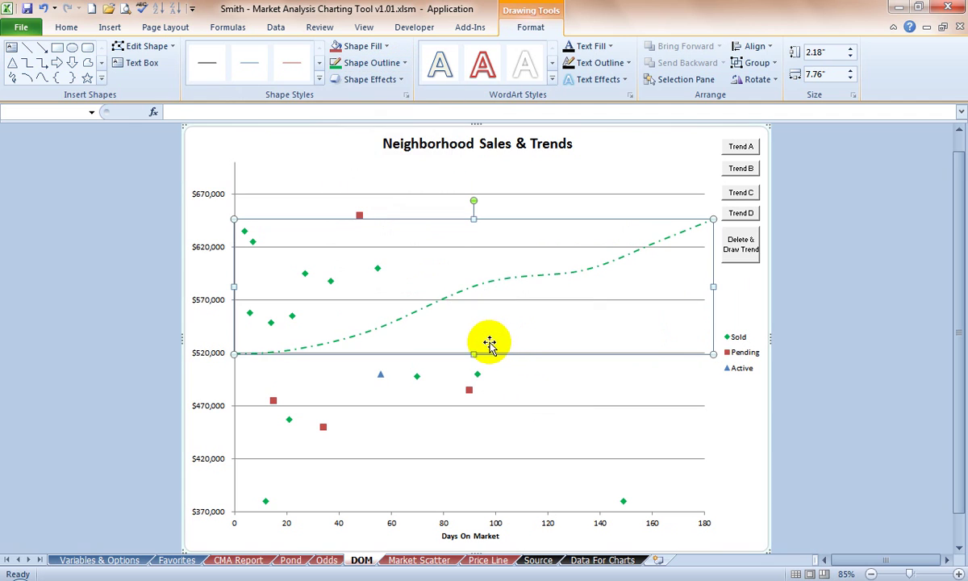
With Edit Points, pull one vertex near 120 days slightly lower, then reselect the curve
right_click(473, 289)
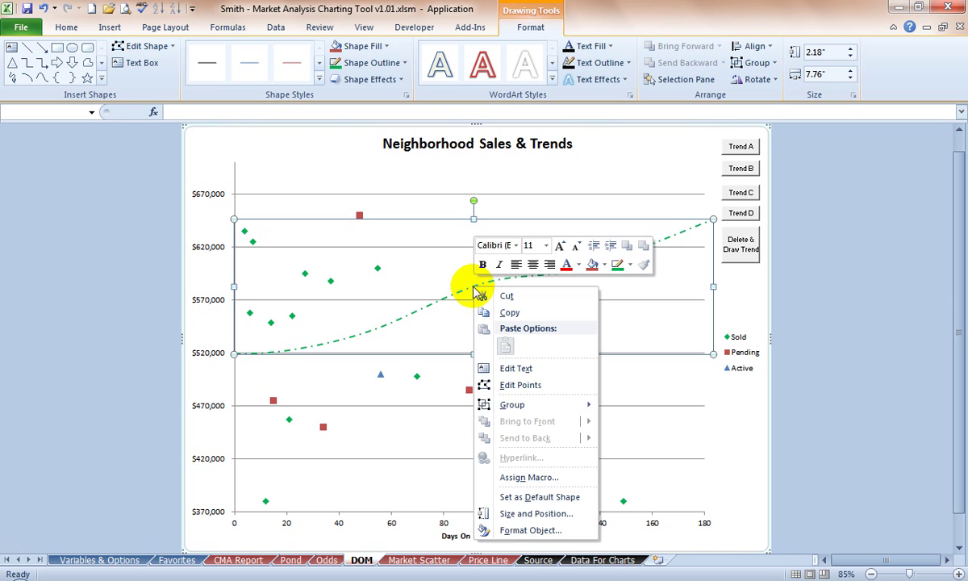
click(505, 387)
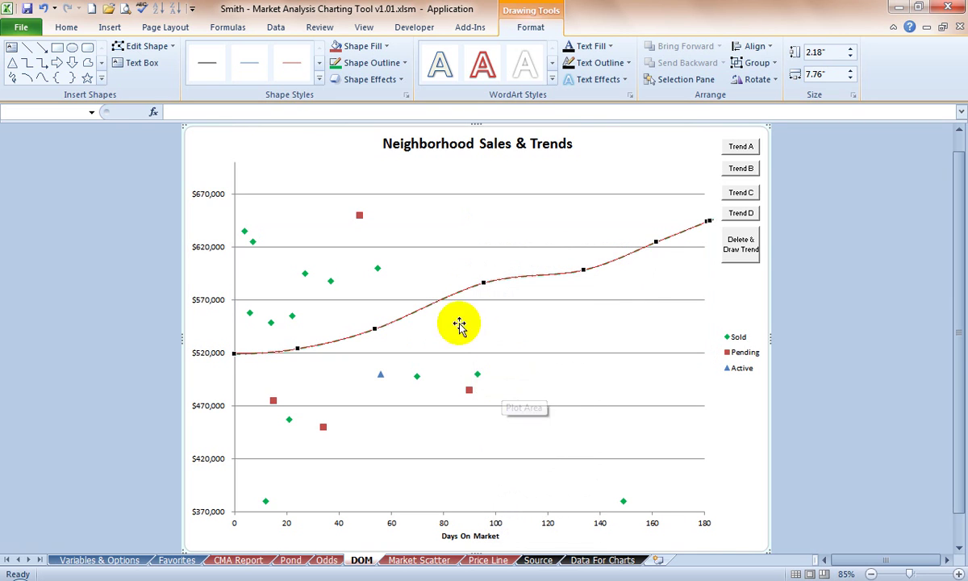
mouse_move(485, 281)
mouse_down()
mouse_move(530, 394)
mouse_move(495, 465)
mouse_move(579, 444)
mouse_move(468, 160)
mouse_move(452, 186)
mouse_move(480, 288)
mouse_up()
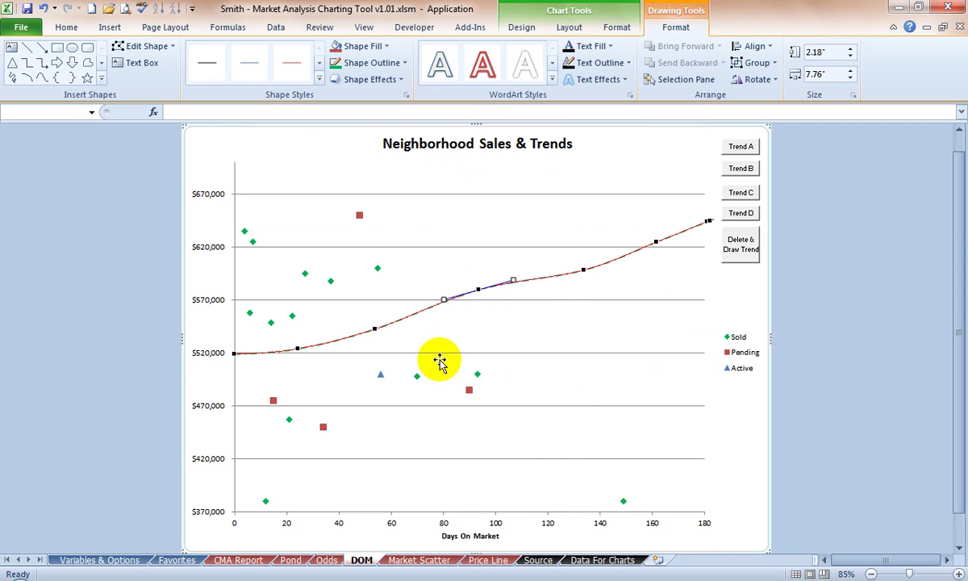
click(413, 255)
click(433, 305)
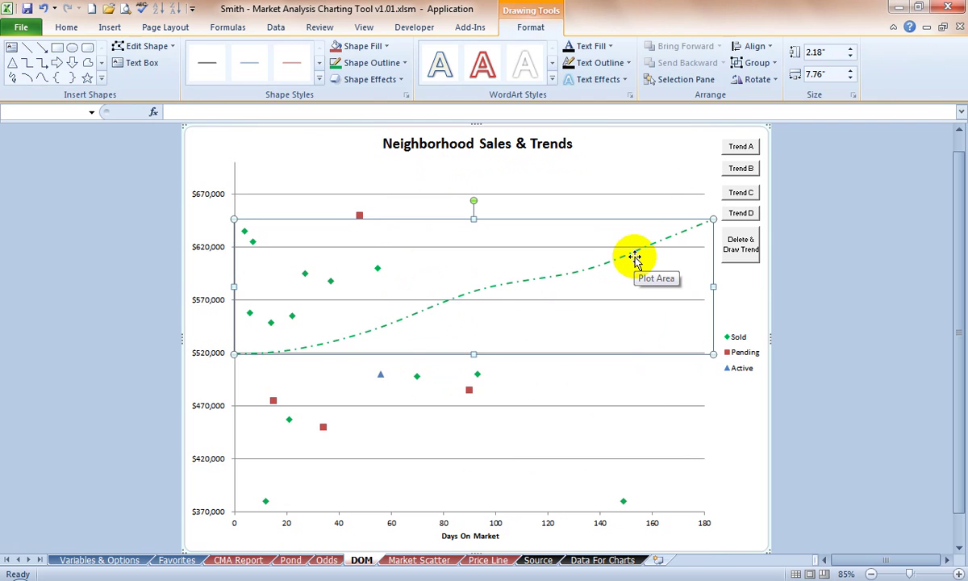
Delete the hand-drawn curve and restore an automatic Sold Trend on DOM with Trend A and B
key(Delete)
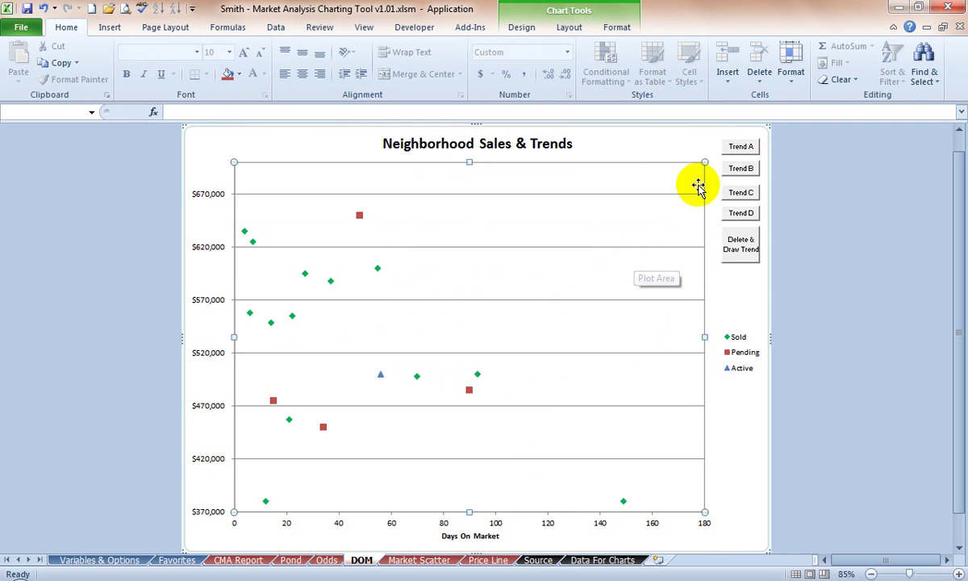
click(745, 147)
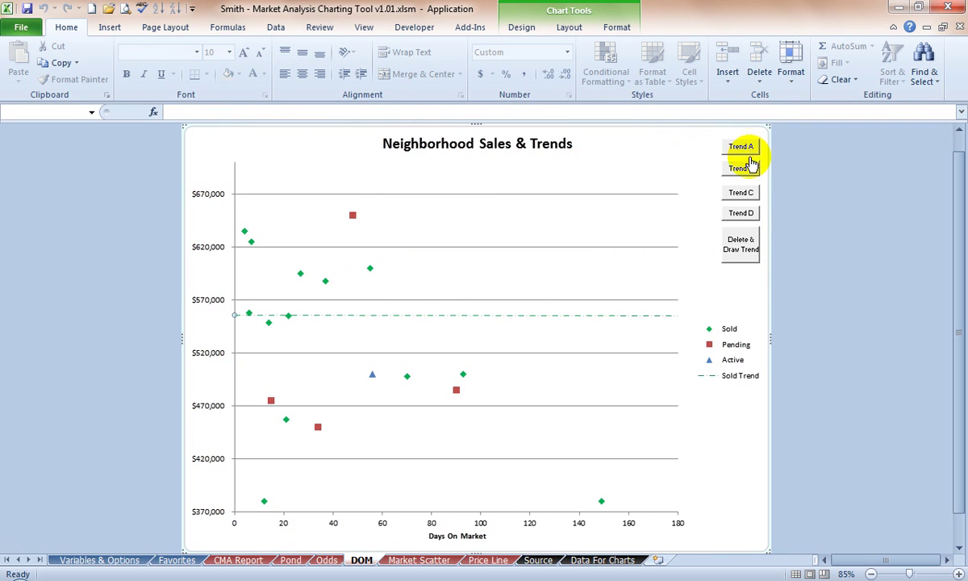
click(744, 169)
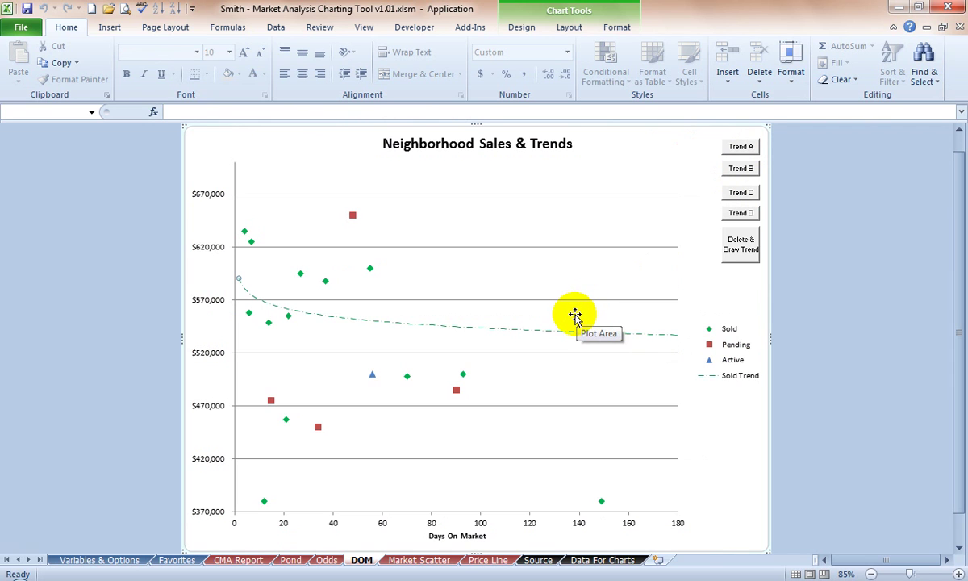
On Market Scatter, try Trend A, C and D, ending on an upward-bending dashed Sold Trend
click(447, 563)
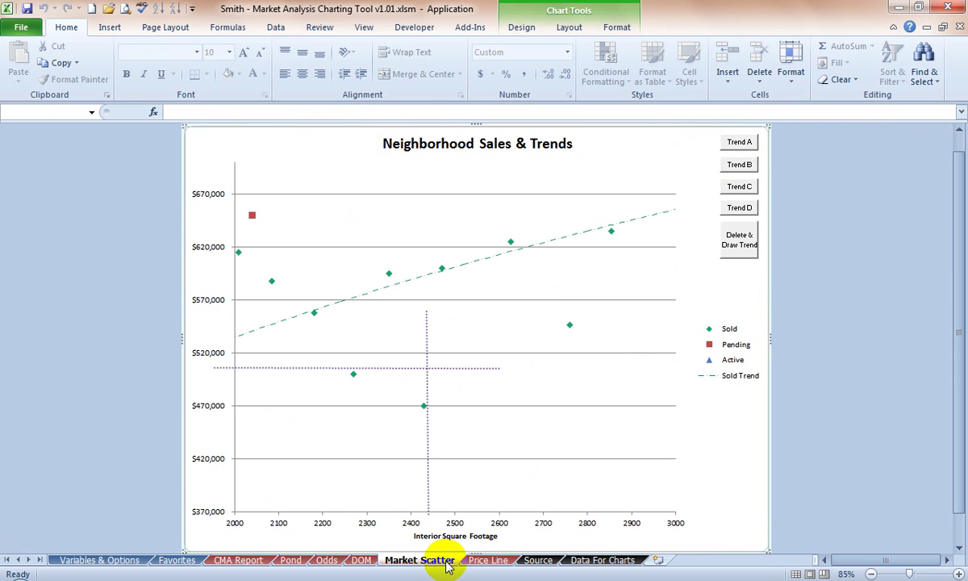
click(741, 150)
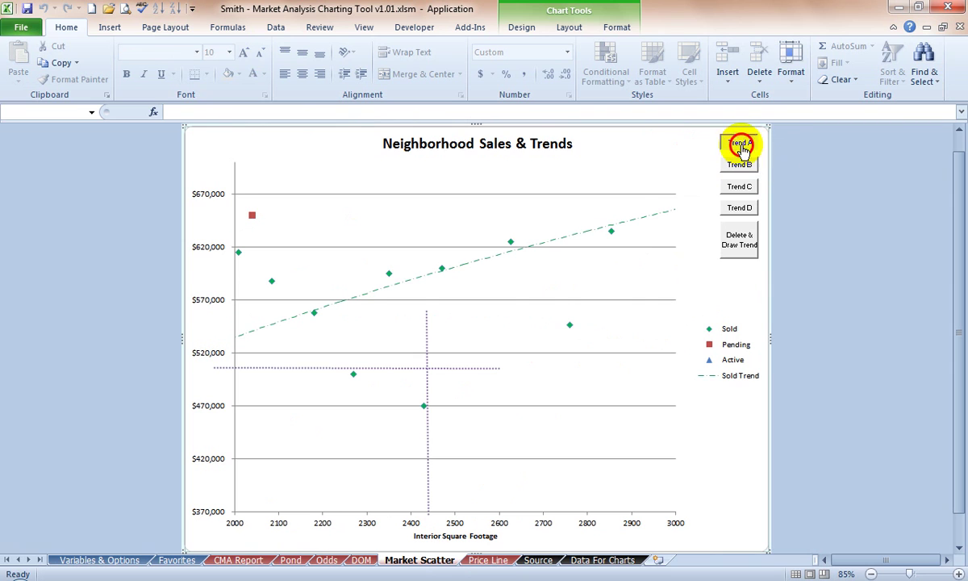
click(737, 185)
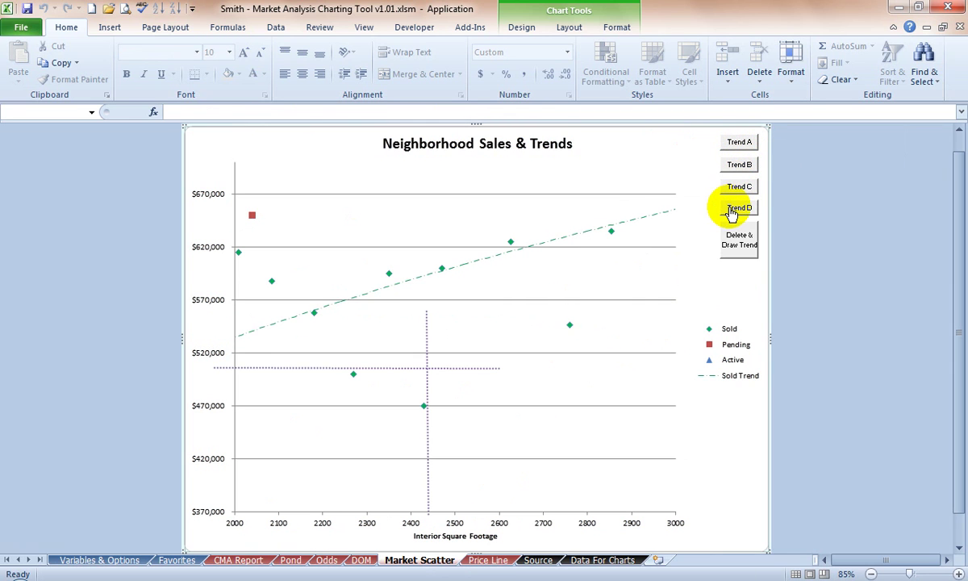
click(739, 209)
click(742, 188)
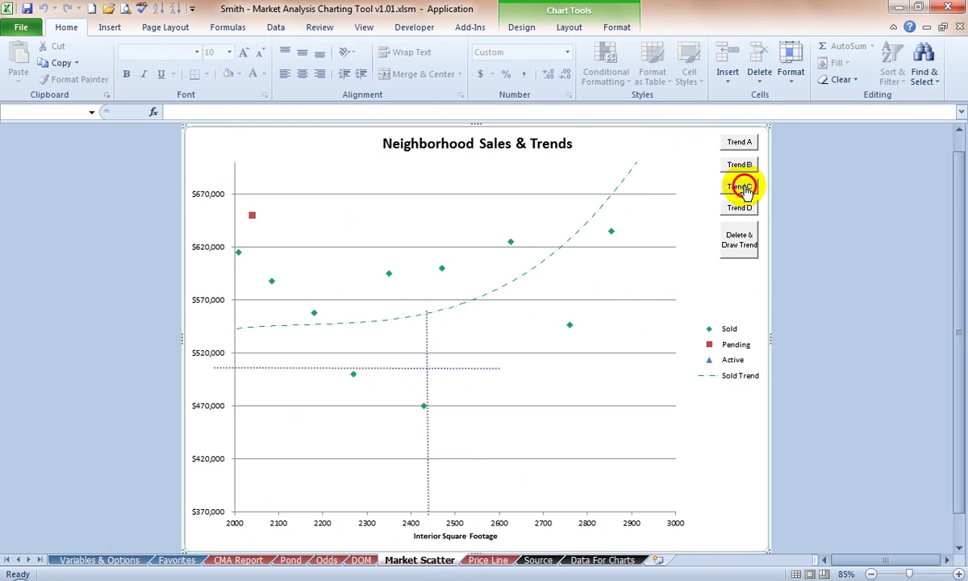
Move the vertical hash mark to 2600 sq ft at full height and raise the horizontal one to about $610,000
click(427, 365)
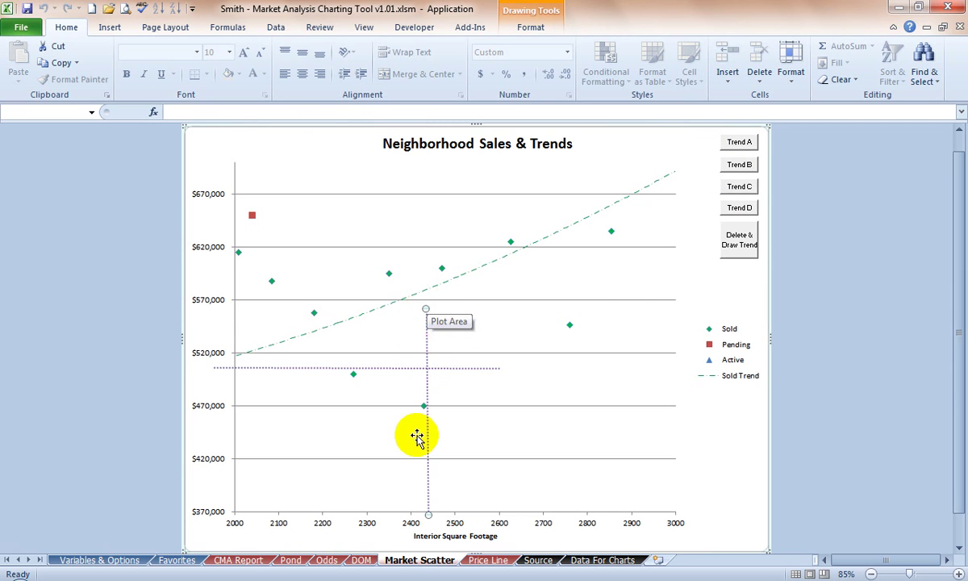
drag(426, 429, 499, 435)
drag(498, 314, 477, 180)
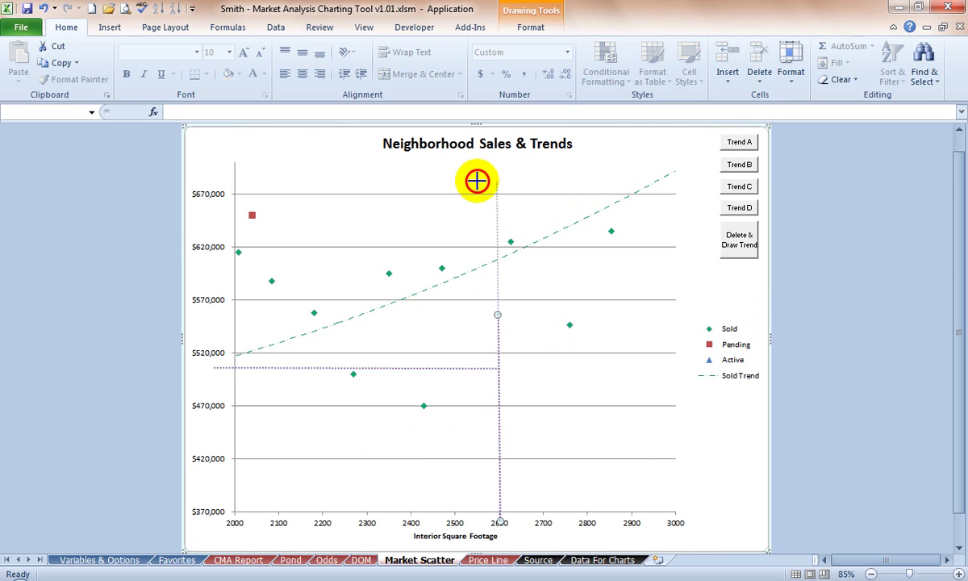
click(465, 368)
drag(466, 368, 665, 263)
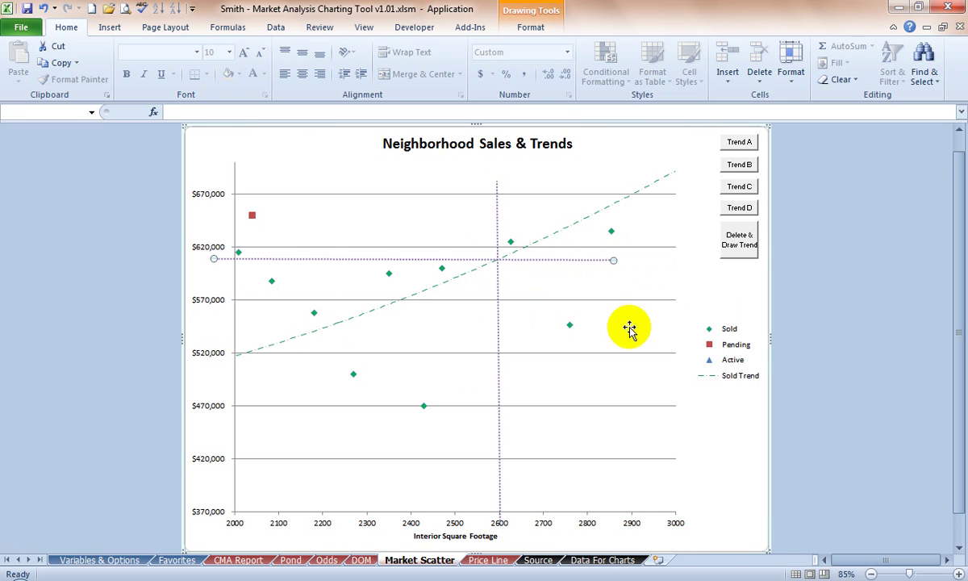